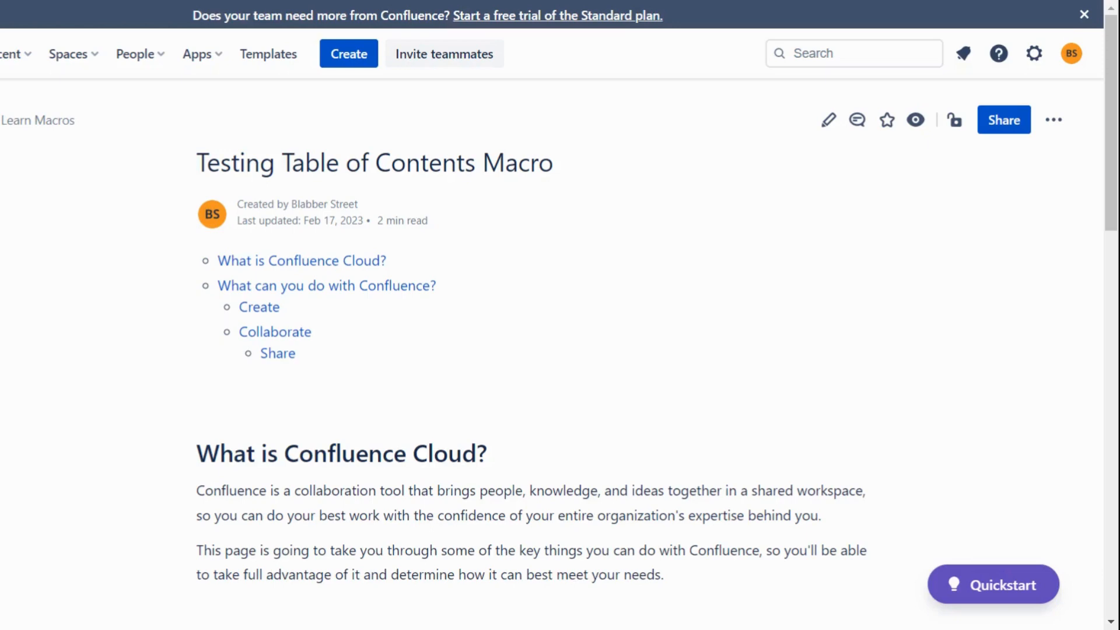
# Open the Testing Table of Contents Macro page for editing.
pyautogui.moveTo(350, 388); pyautogui.dragTo(218, 258)
pyautogui.click(892, 384)
pyautogui.click(829, 122)
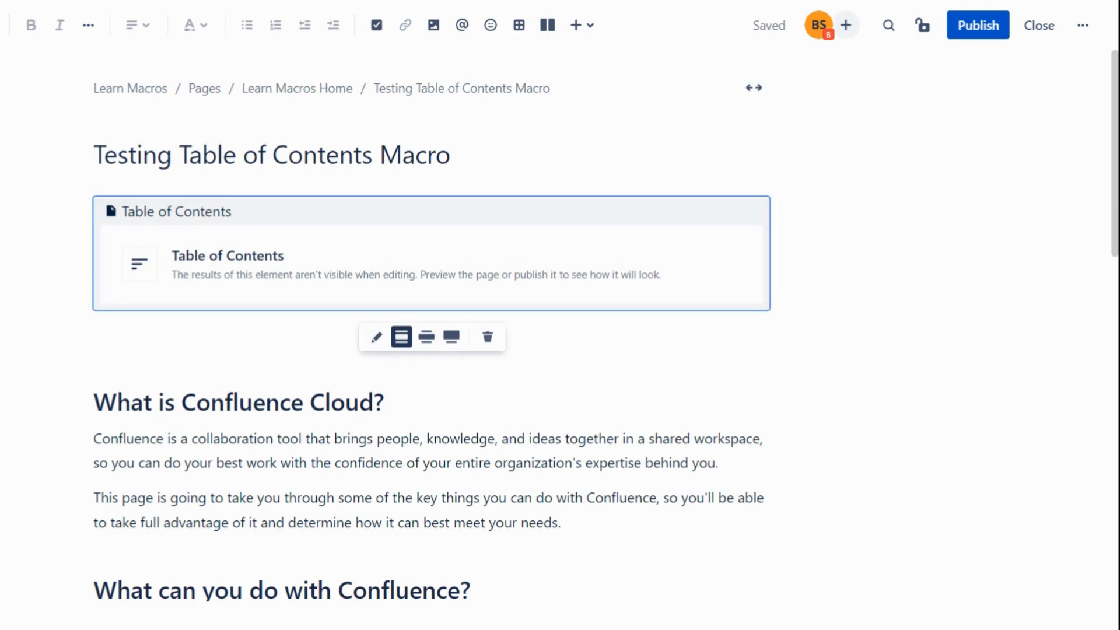
# Try the full-width and wide layouts on the Table of Contents macro, then restore its original centred layout.
pyautogui.click(450, 337)
pyautogui.click(427, 337)
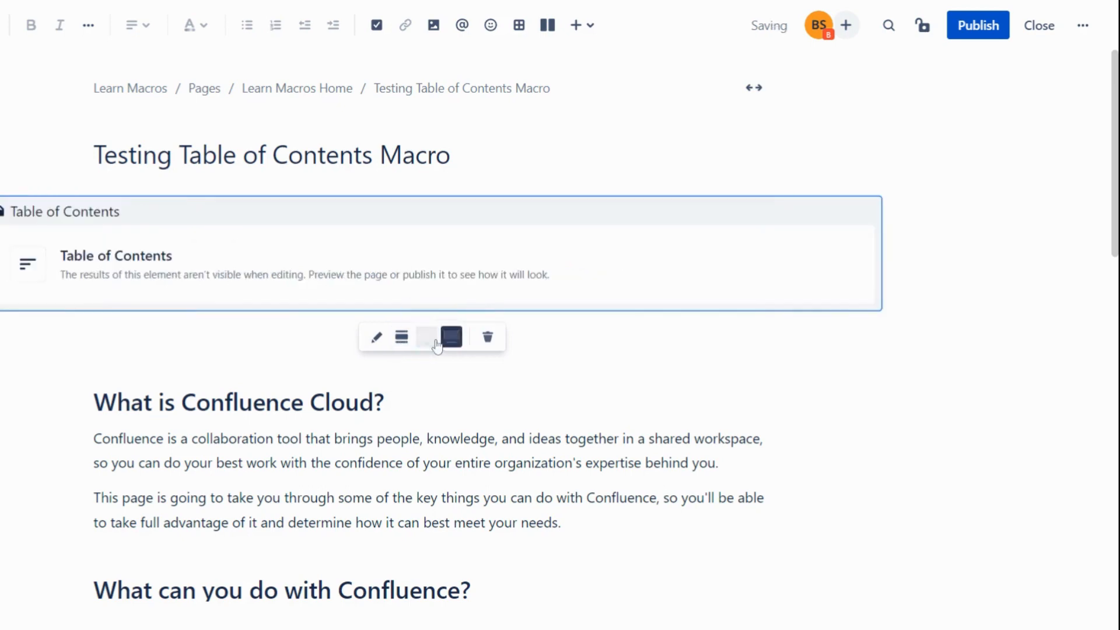
pyautogui.click(401, 337)
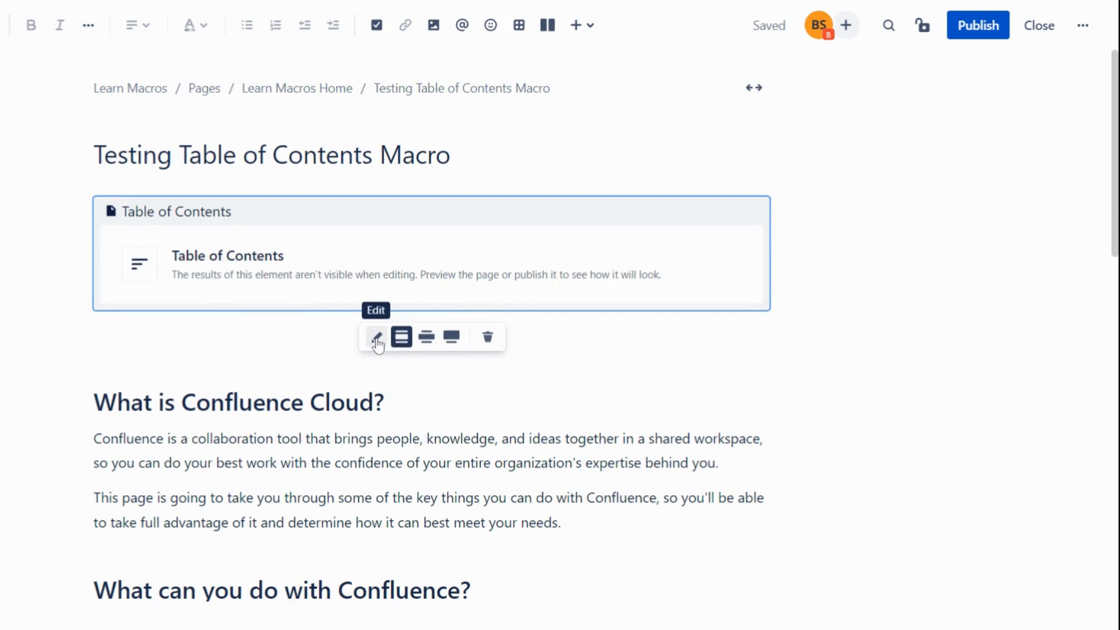
# Check the output type options in the Table of Contents macro's settings, keep list and publish the page.
pyautogui.click(376, 338)
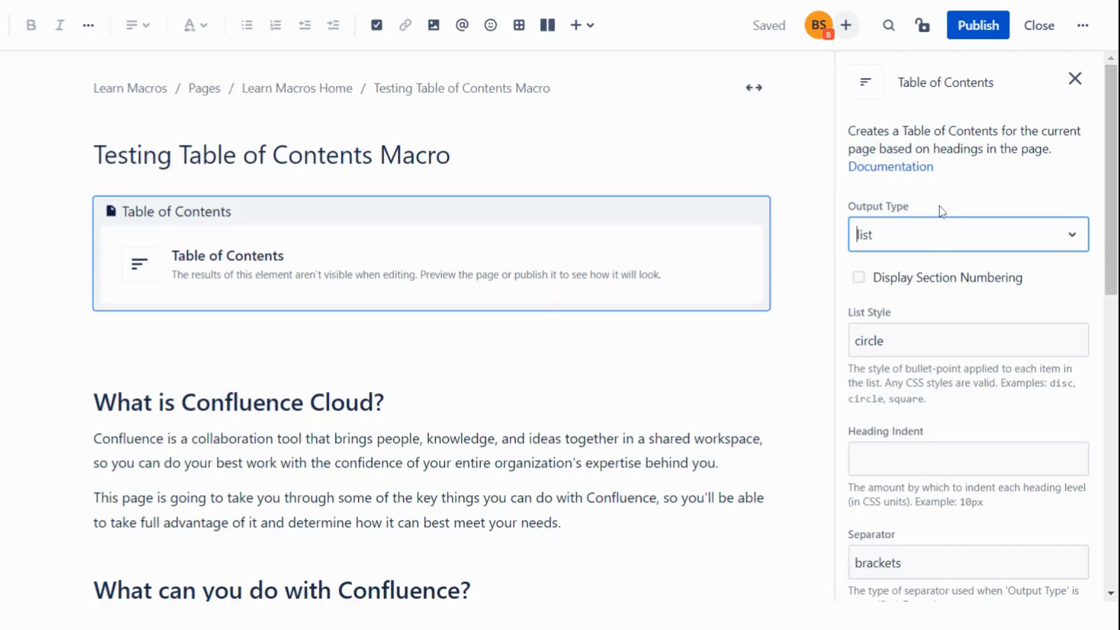
pyautogui.click(925, 252)
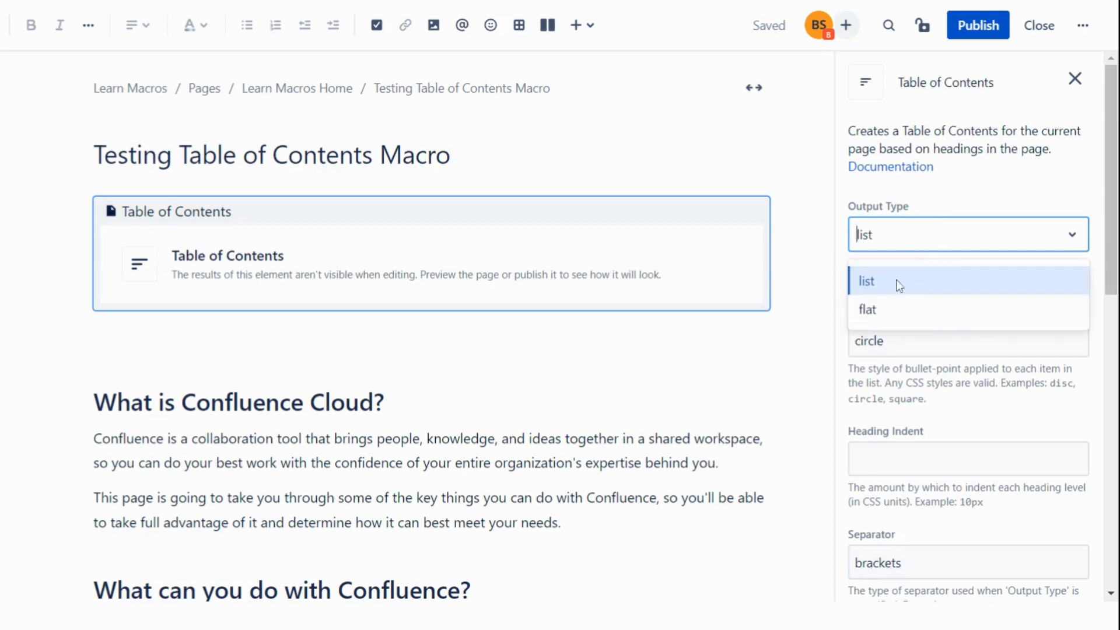
pyautogui.click(989, 25)
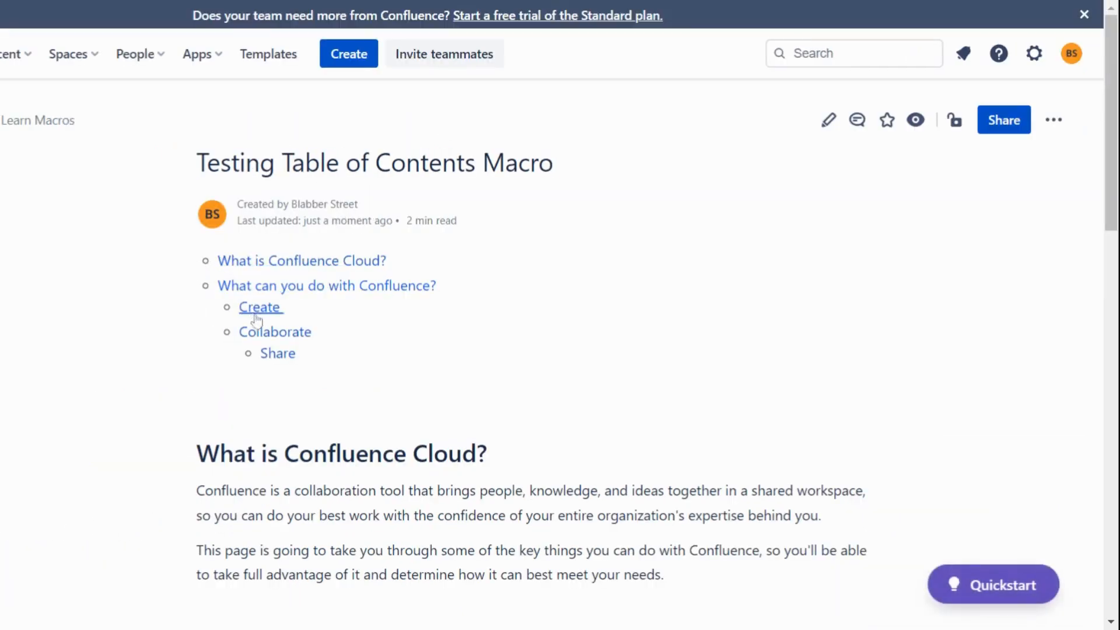
# Edit the page again, set the Table of Contents macro's output type to flat and publish.
pyautogui.click(828, 119)
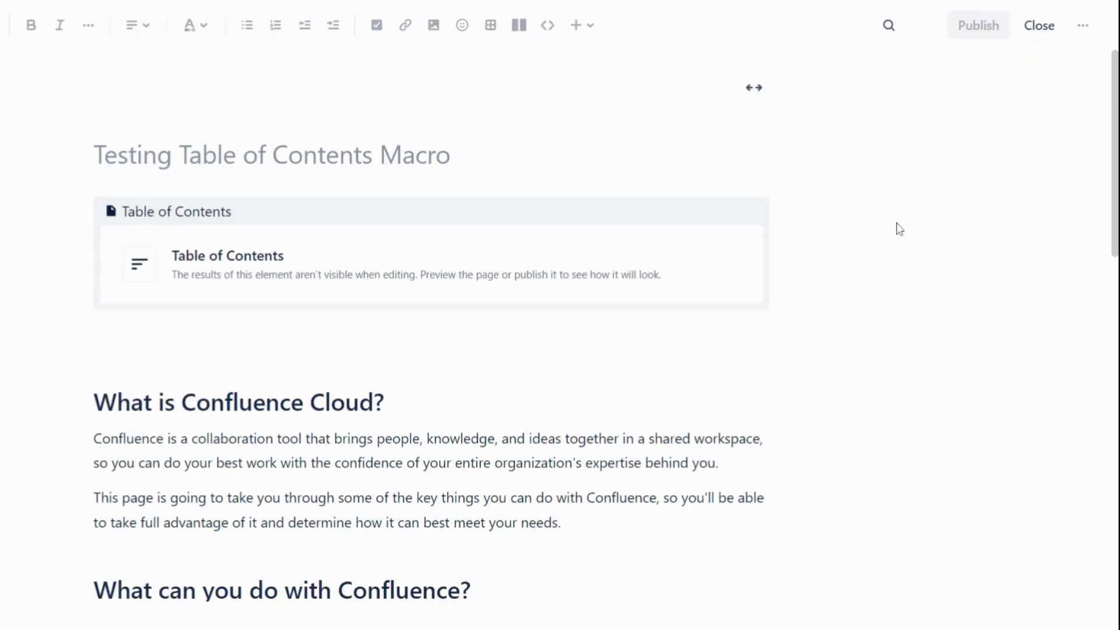
pyautogui.click(443, 266)
pyautogui.click(381, 345)
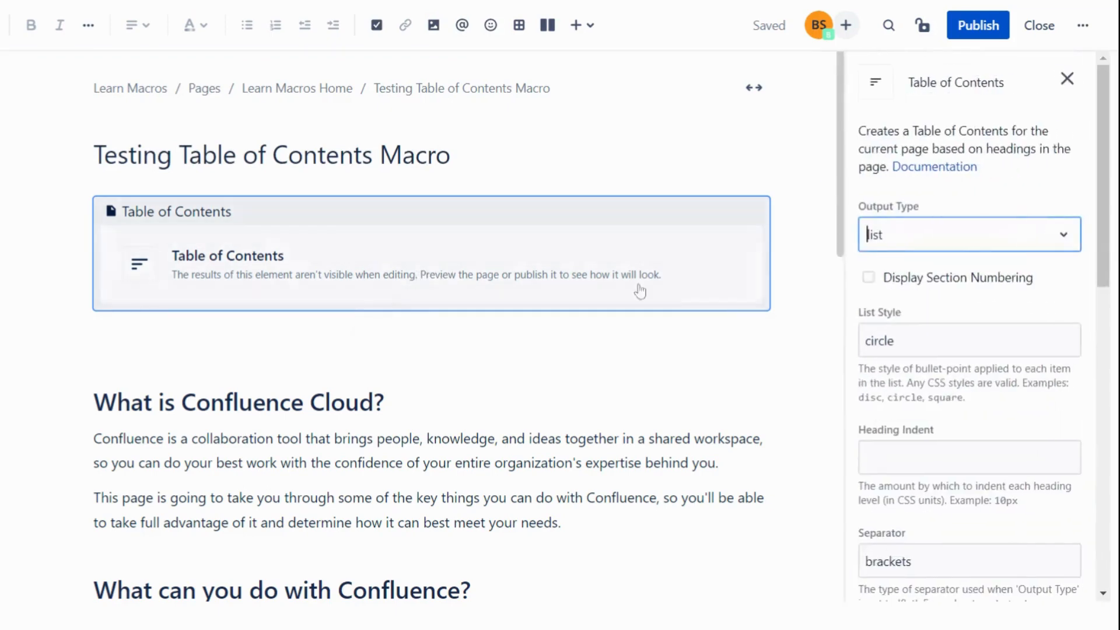
pyautogui.click(895, 247)
pyautogui.click(898, 315)
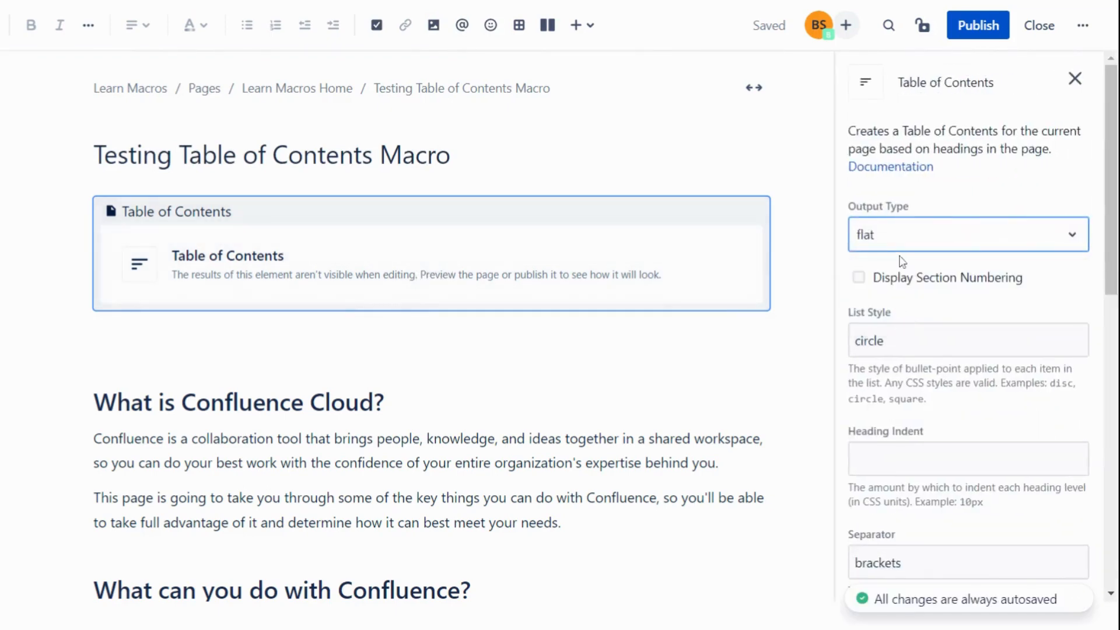
pyautogui.click(1001, 35)
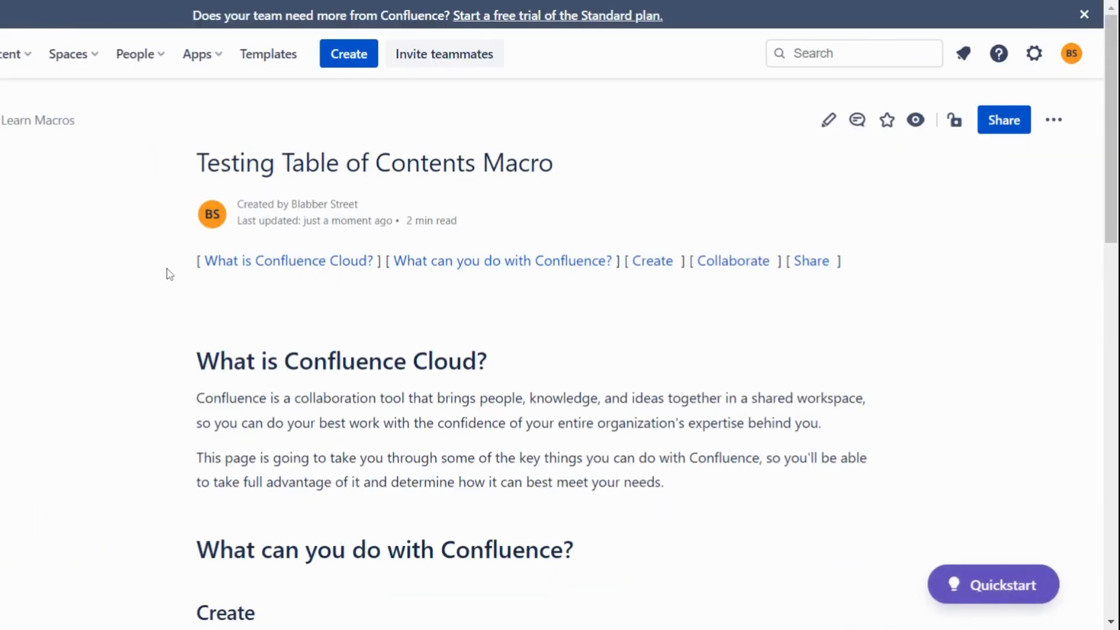
# Reopen the page for editing, enable section numbering for the Table of Contents macro and publish the update.
pyautogui.moveTo(169, 274); pyautogui.dragTo(887, 317)
pyautogui.click(881, 285)
pyautogui.click(834, 121)
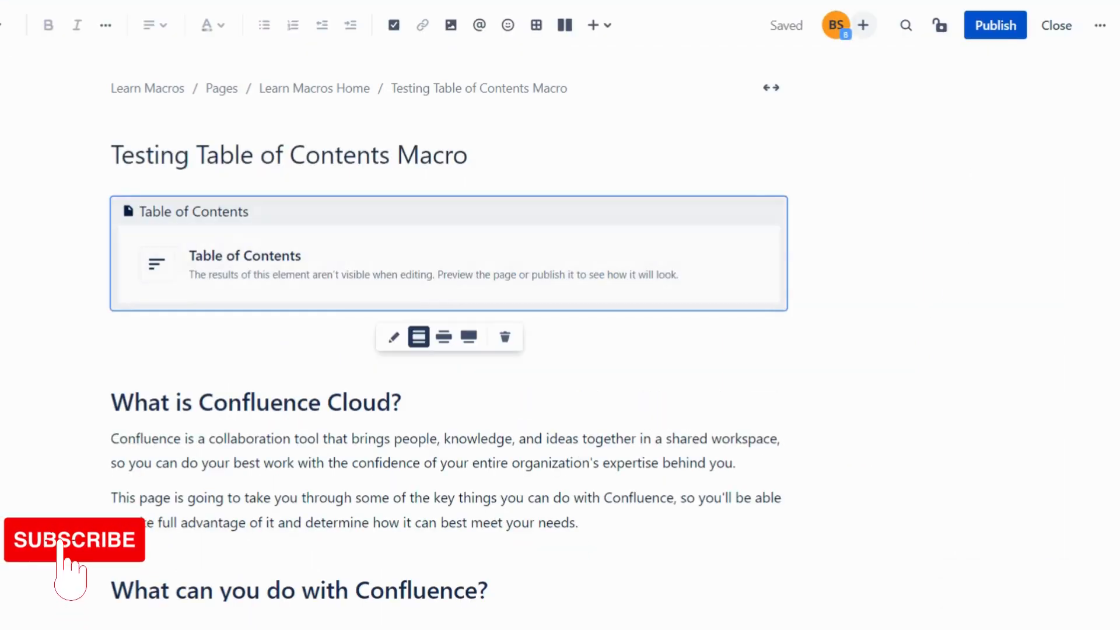
pyautogui.click(393, 337)
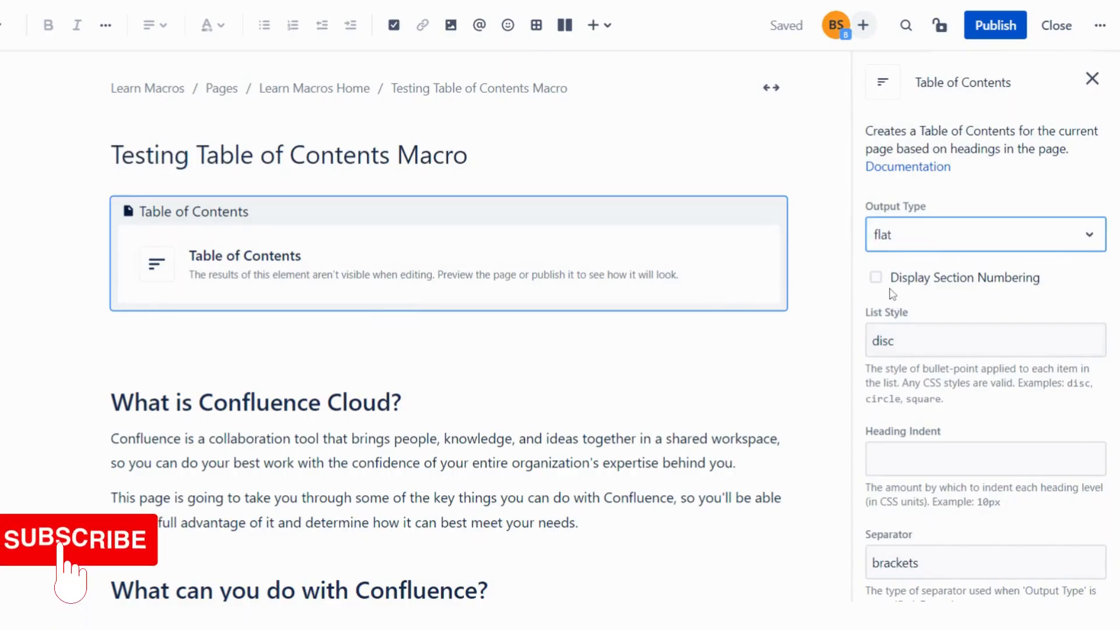
pyautogui.click(876, 279)
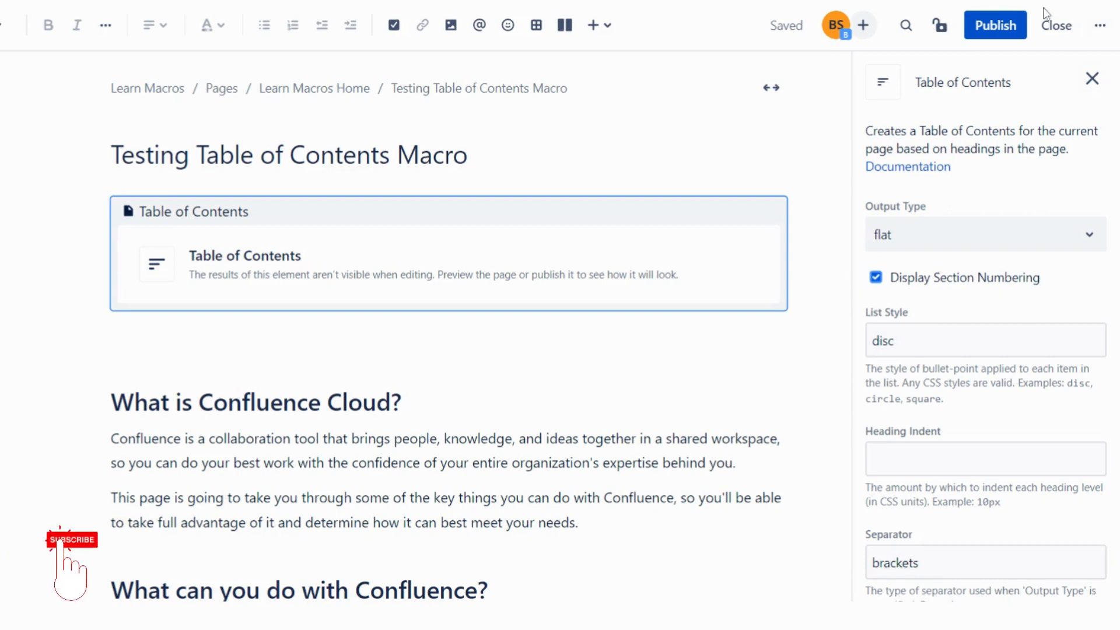
pyautogui.click(995, 26)
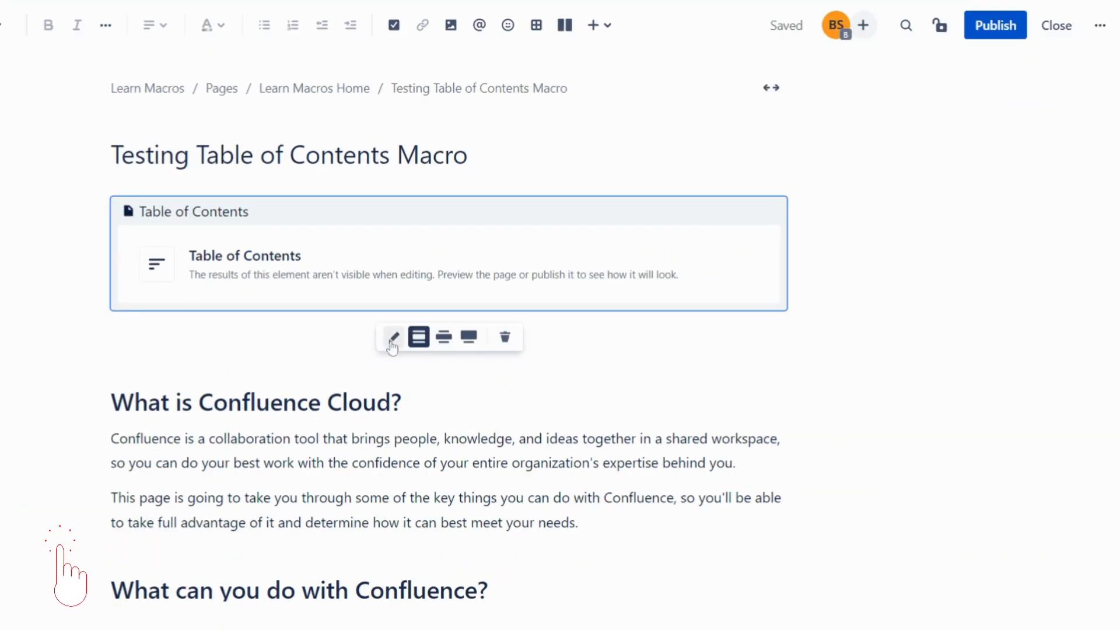
# Set the Table of Contents macro's output type to list and its list style to square, and publish the page.
pyautogui.click(392, 338)
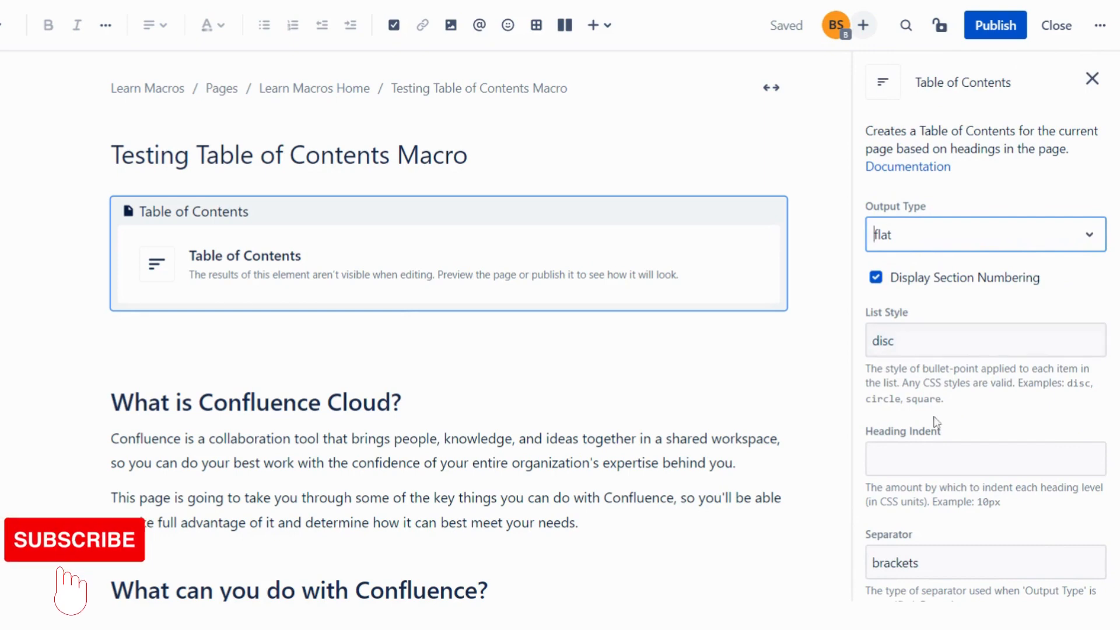
pyautogui.moveTo(889, 368); pyautogui.dragTo(993, 368)
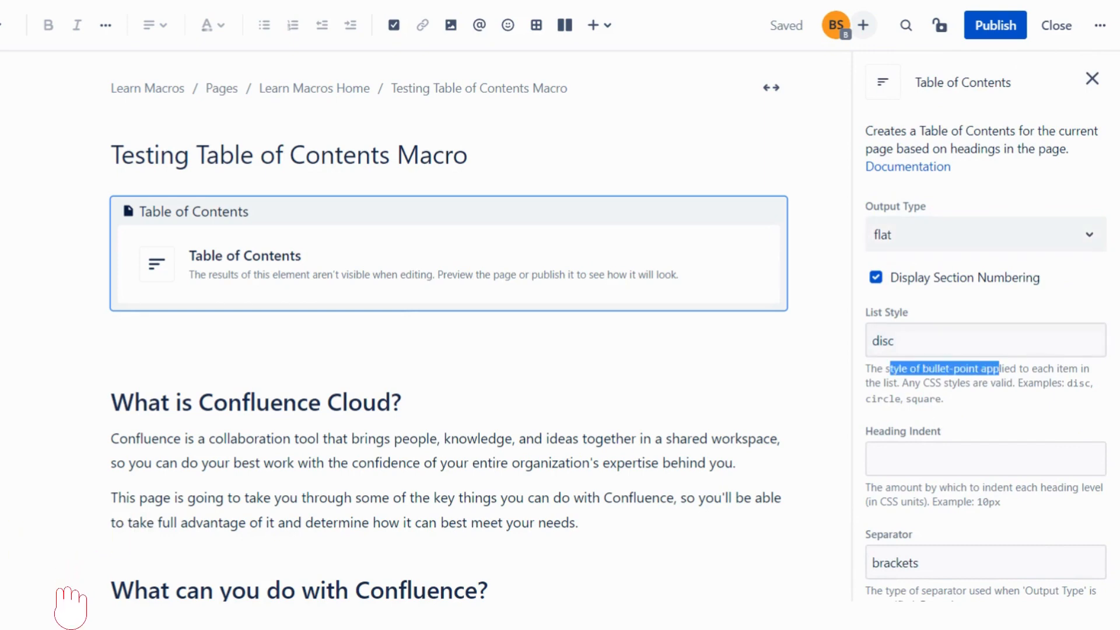
pyautogui.moveTo(900, 383); pyautogui.dragTo(863, 370)
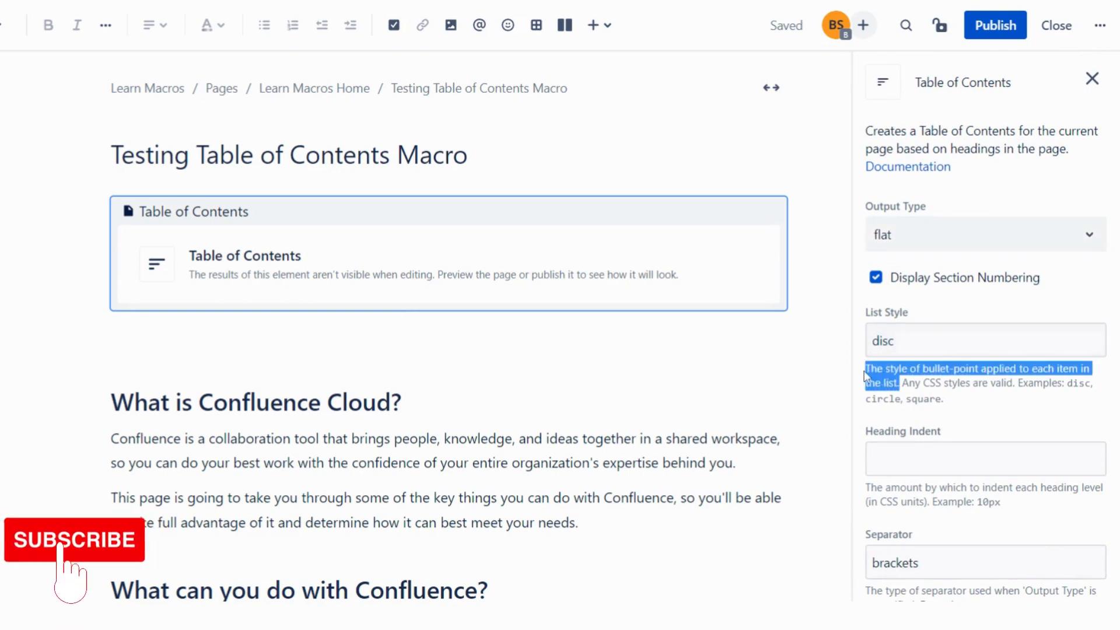
pyautogui.click(955, 403)
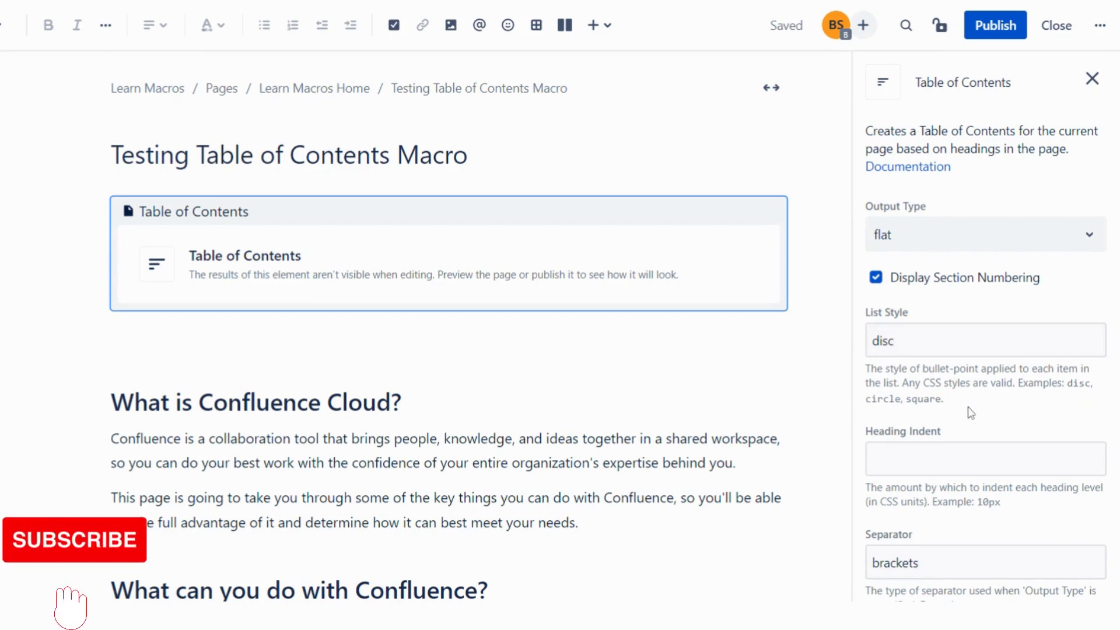
pyautogui.doubleClick(923, 399)
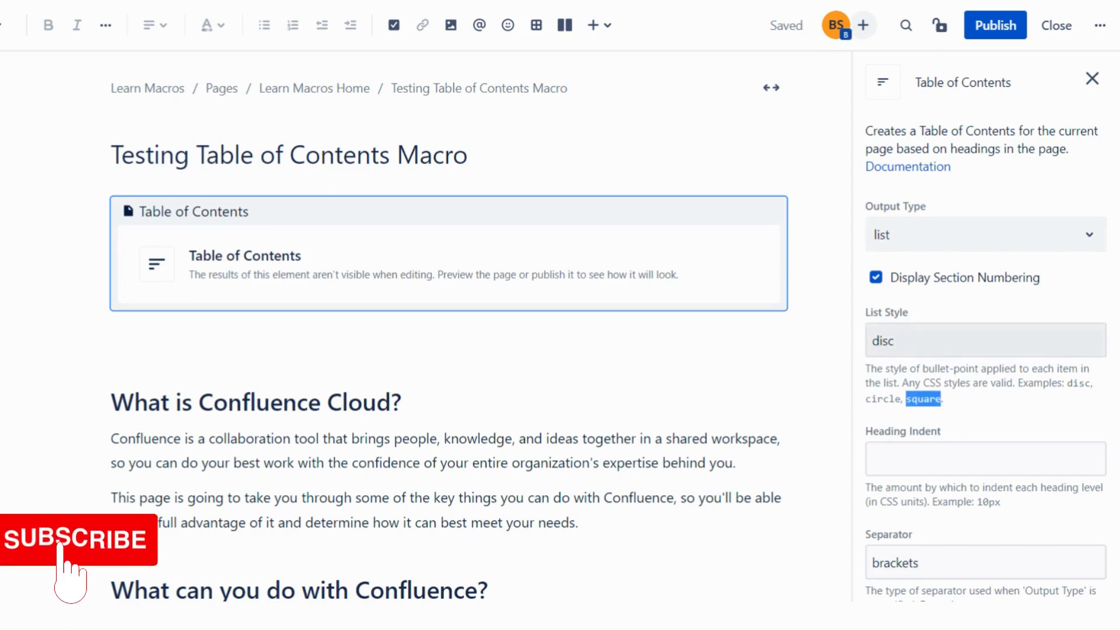
pyautogui.moveTo(900, 341); pyautogui.dragTo(871, 340)
pyautogui.write('square')
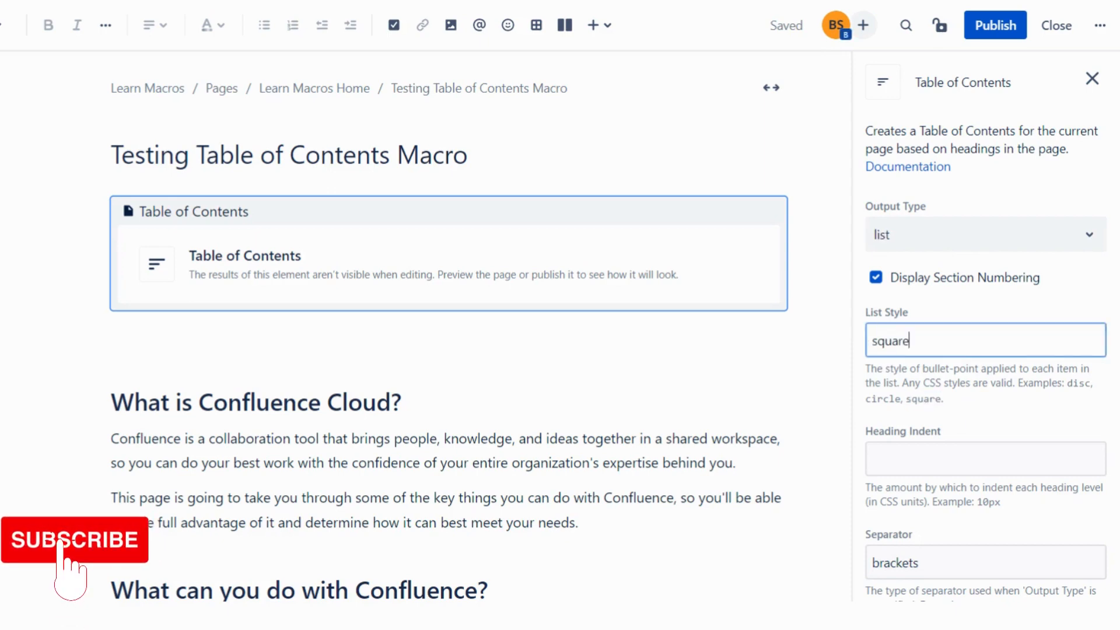
pyautogui.click(1010, 31)
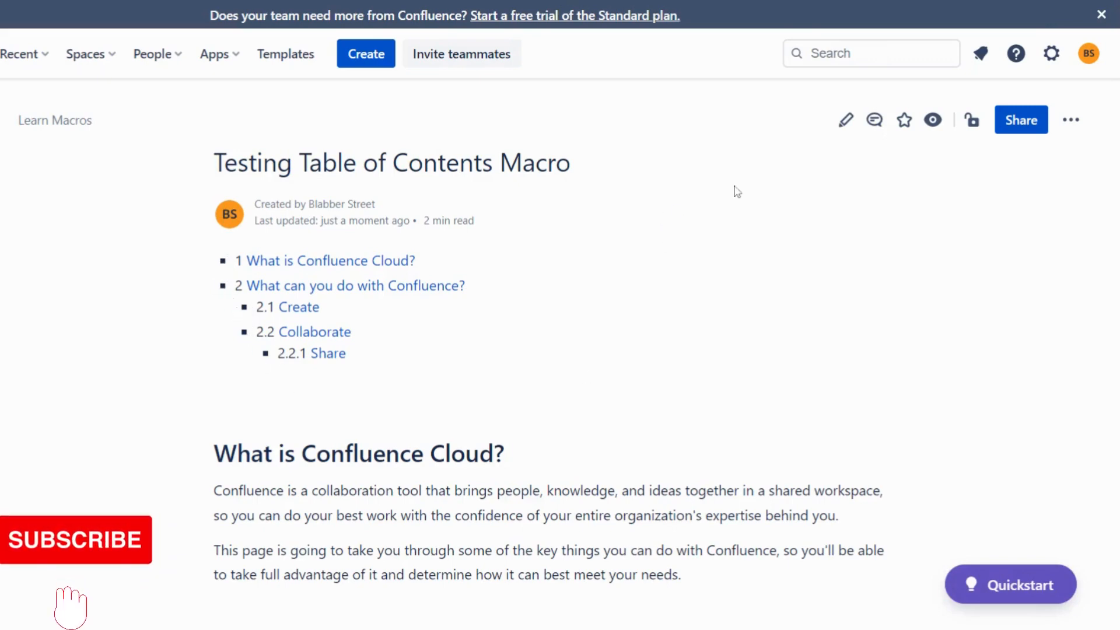
# Edit the page again, replace the Table of Contents macro's list style with circle and publish.
pyautogui.click(845, 130)
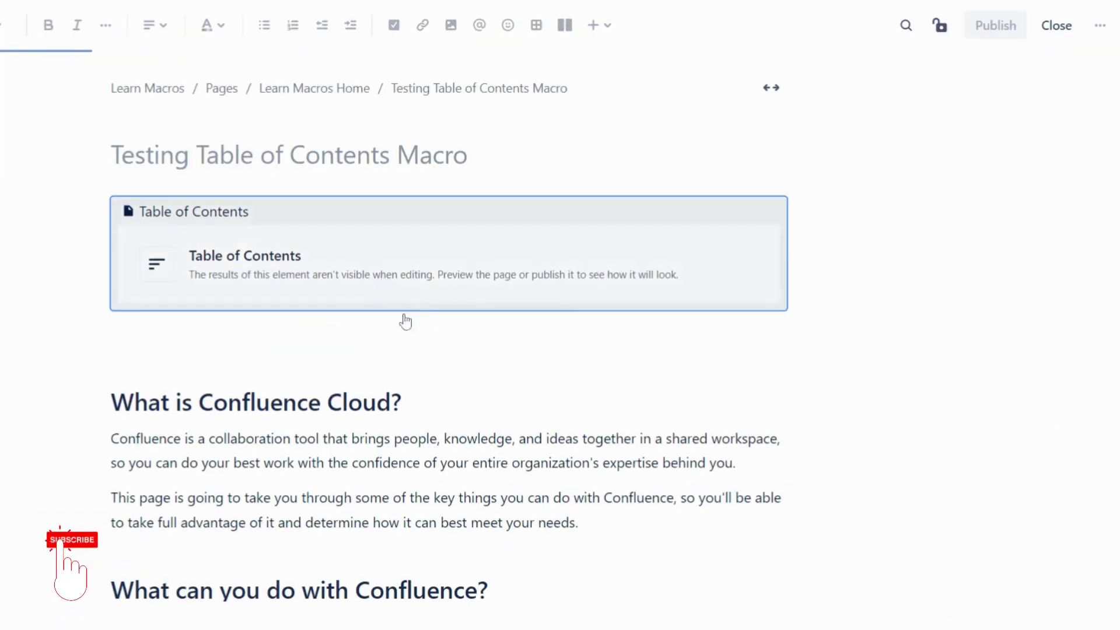
pyautogui.click(440, 306)
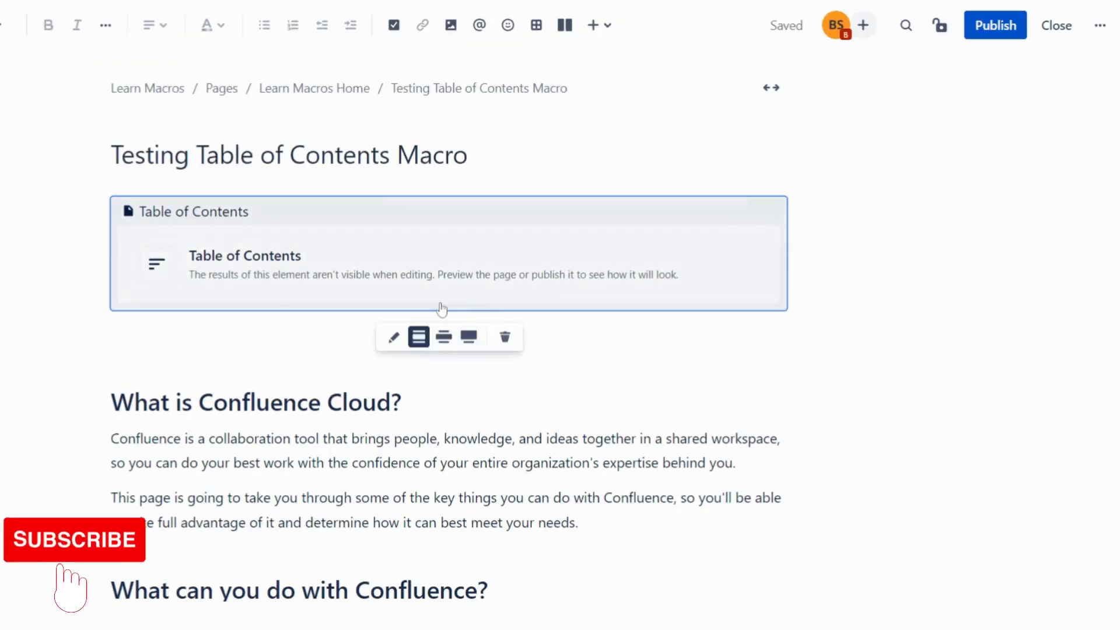
pyautogui.click(394, 338)
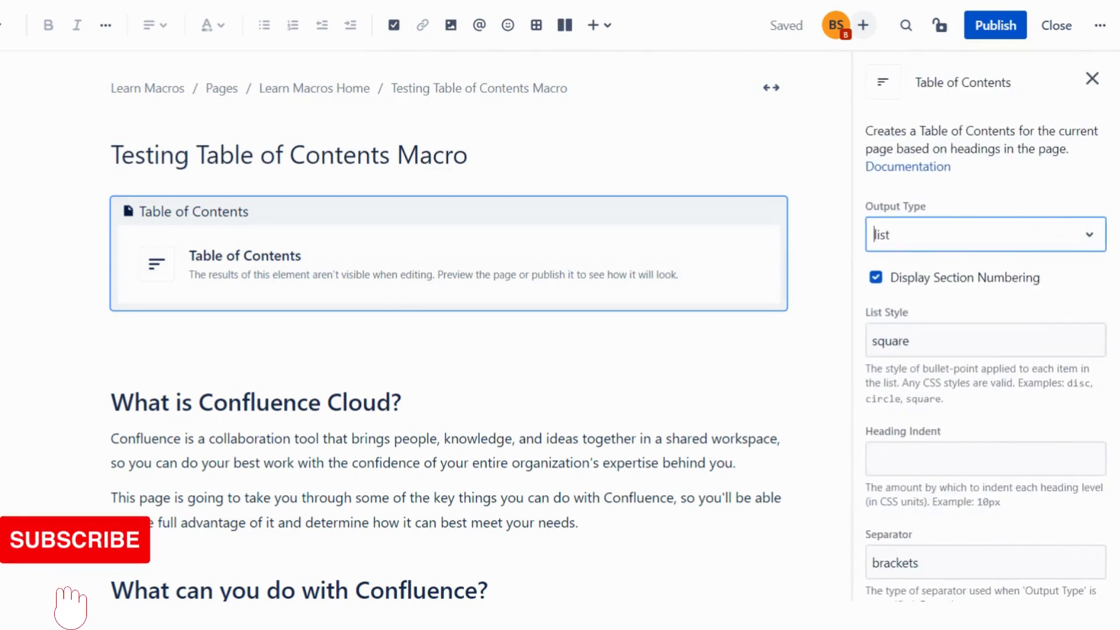
pyautogui.moveTo(901, 400); pyautogui.dragTo(871, 400)
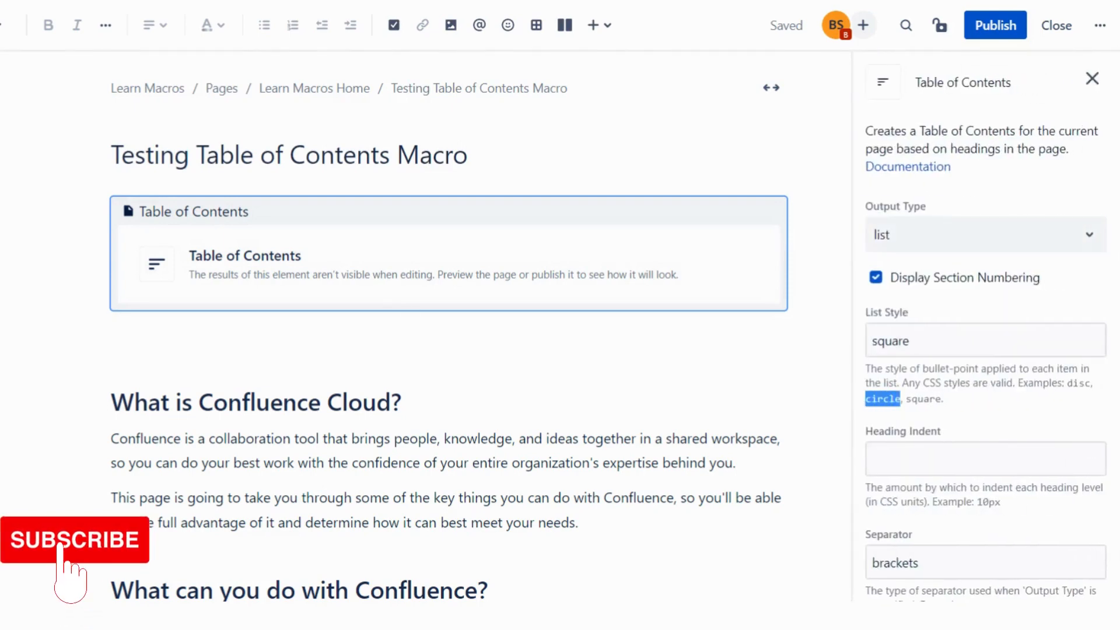
pyautogui.hotkey('ctrl', 'c')
pyautogui.moveTo(912, 340); pyautogui.dragTo(830, 333)
pyautogui.hotkey('ctrl', 'v')
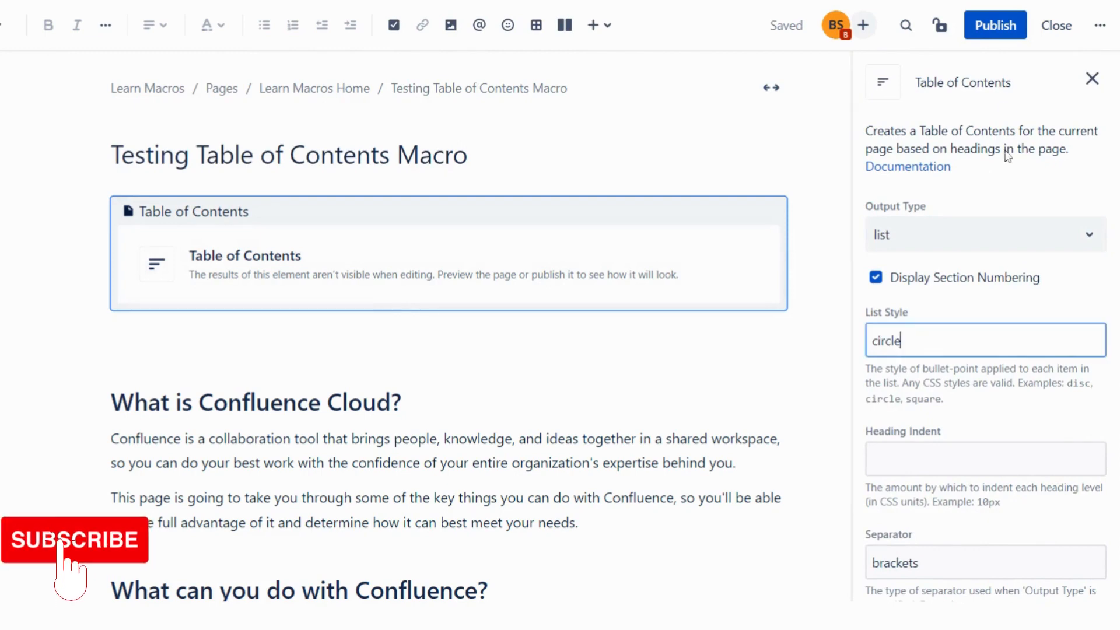
pyautogui.click(994, 37)
pyautogui.click(995, 28)
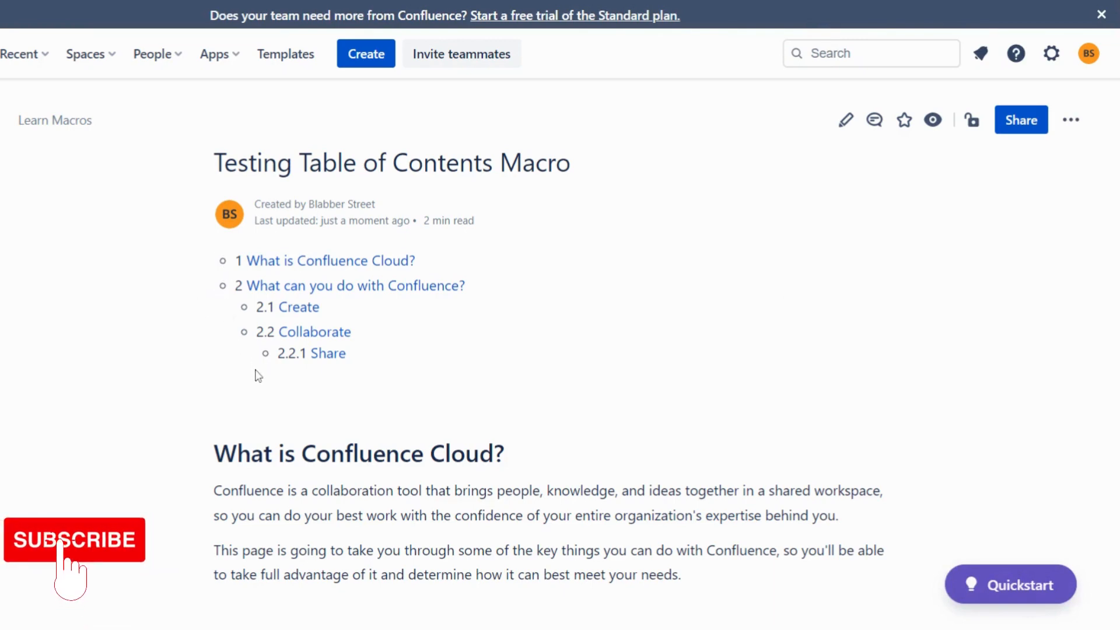
# Edit the Table of Contents macro with list style disc and a heading indent of 30px, and publish the page.
pyautogui.click(845, 119)
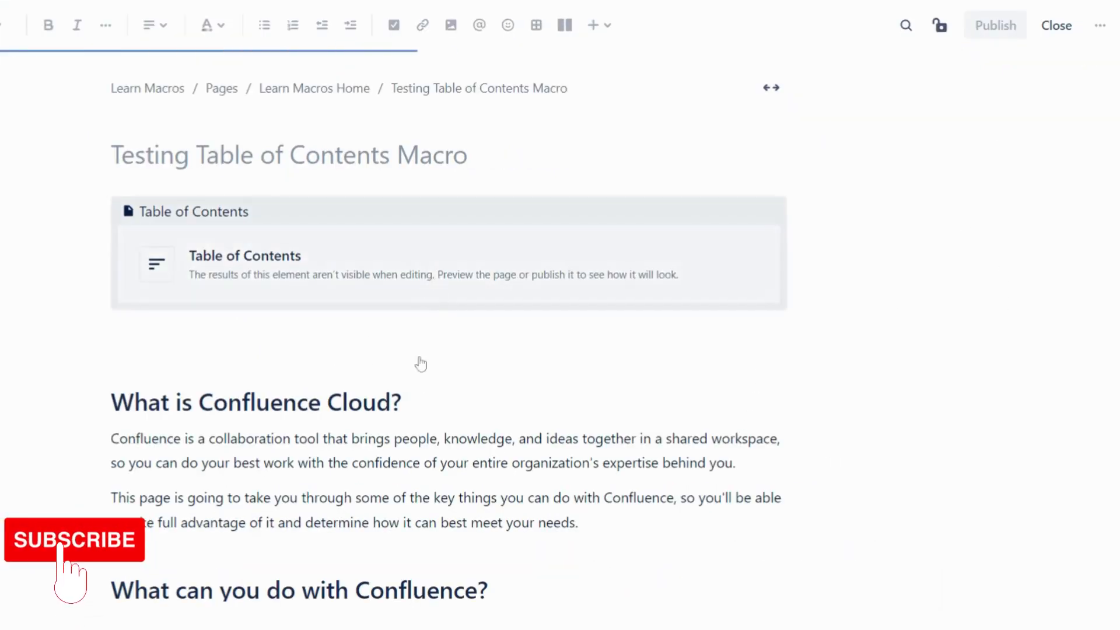
pyautogui.click(392, 335)
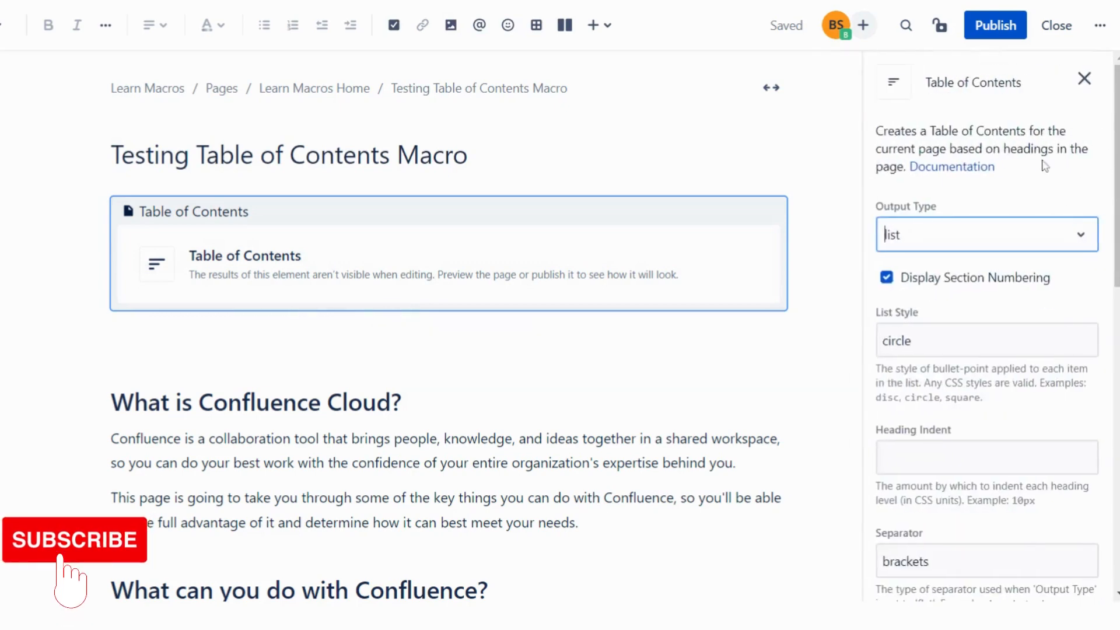
pyautogui.click(897, 288)
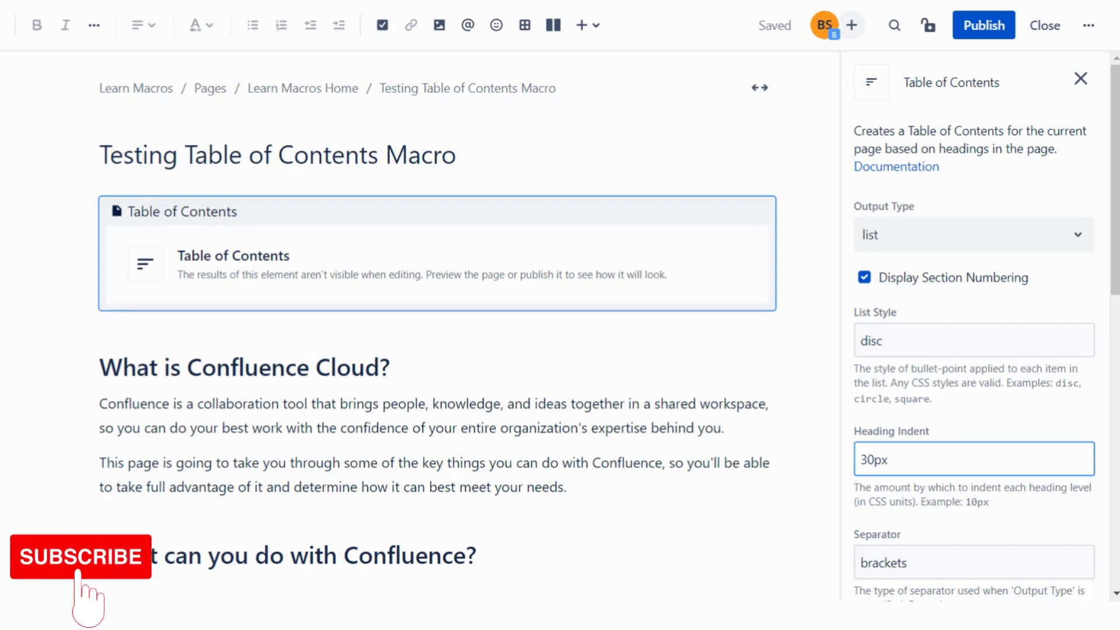
pyautogui.click(983, 25)
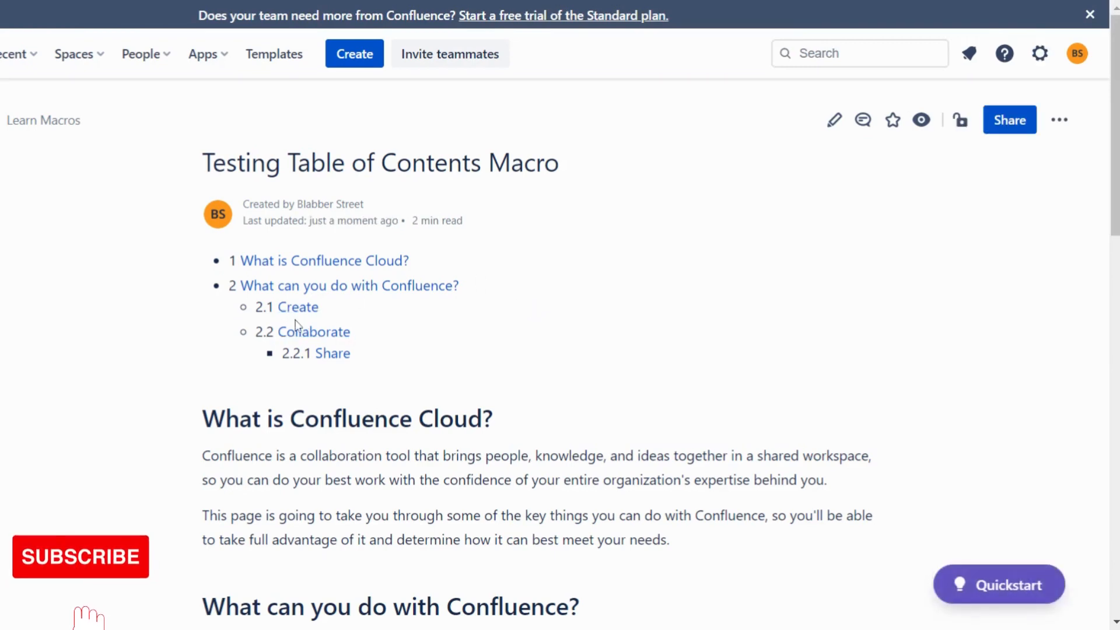
# Increase the Table of Contents macro's heading indent to 60px, publish the page and review the indented entries.
pyautogui.click(834, 119)
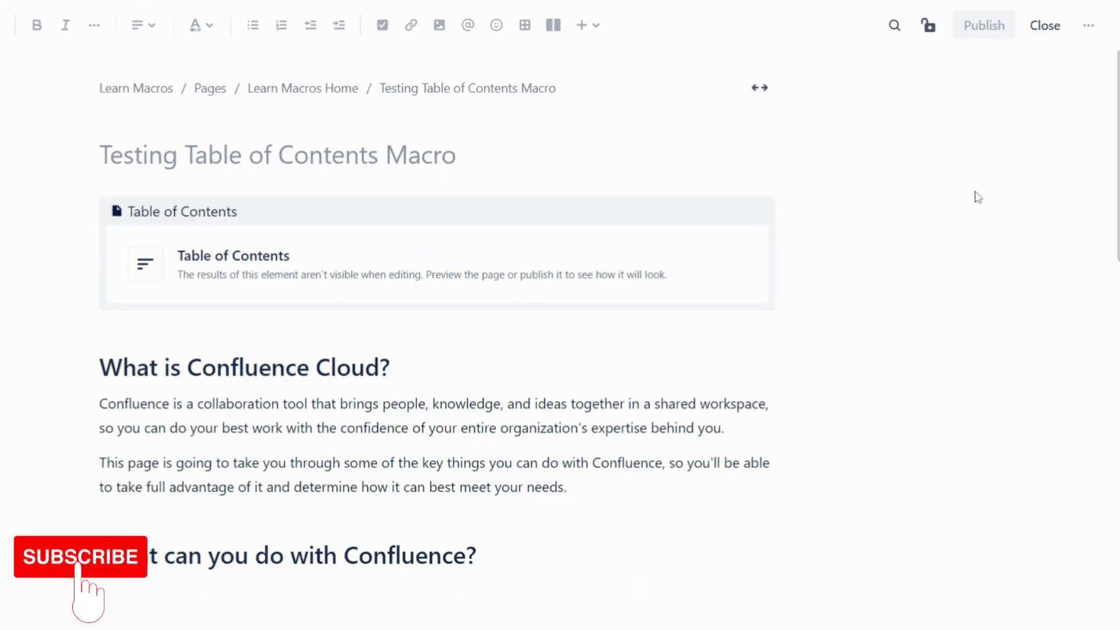
pyautogui.click(332, 277)
pyautogui.click(382, 336)
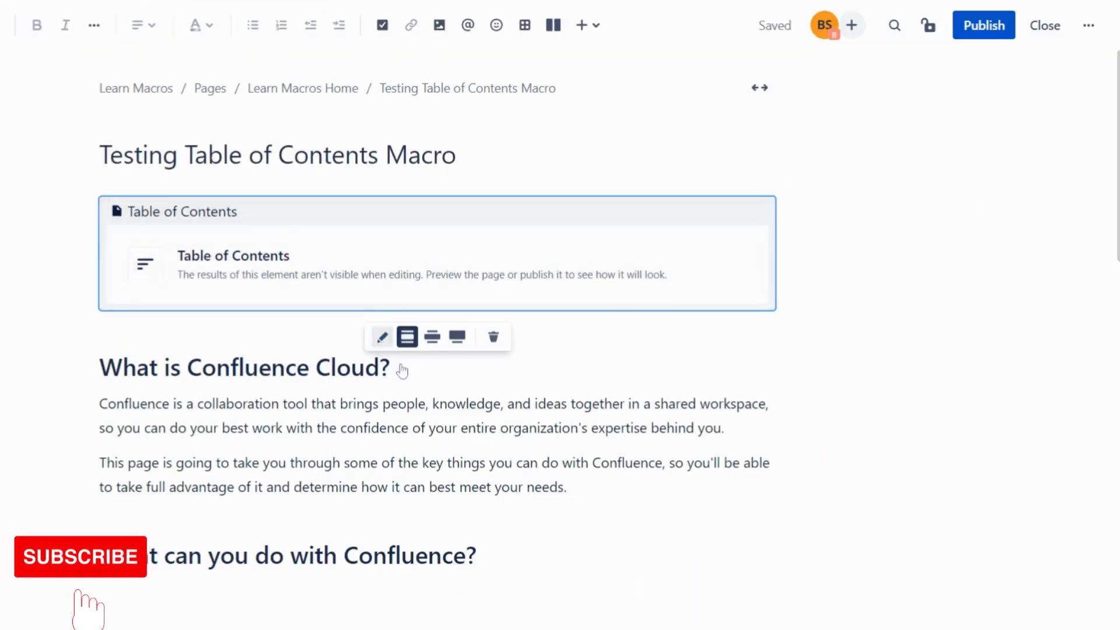
pyautogui.click(898, 460)
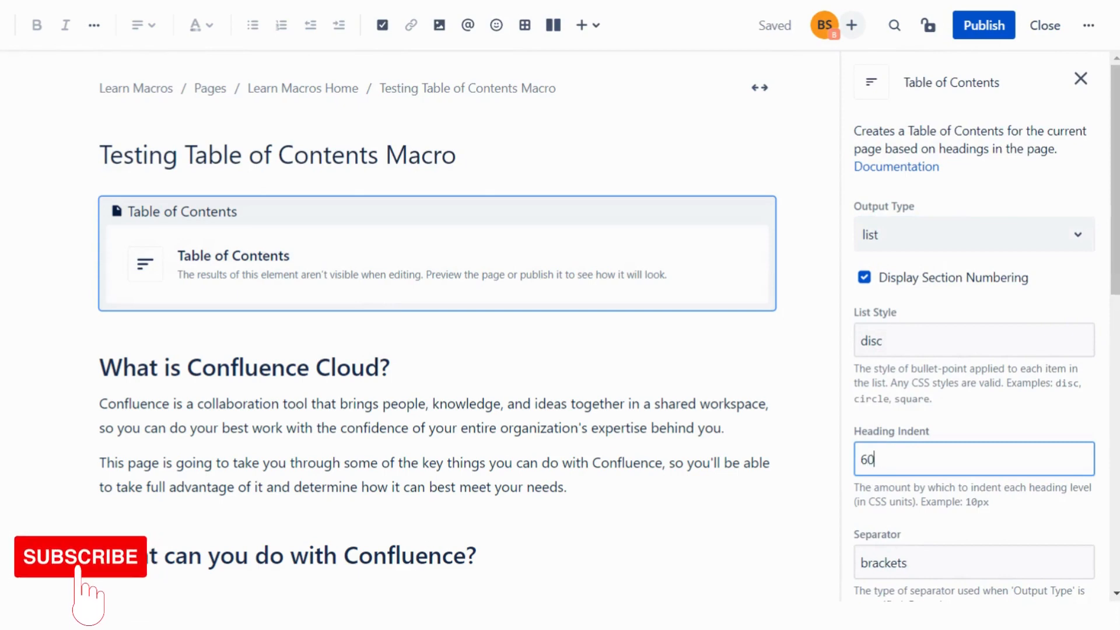
pyautogui.hotkey('ctrl', 'a')
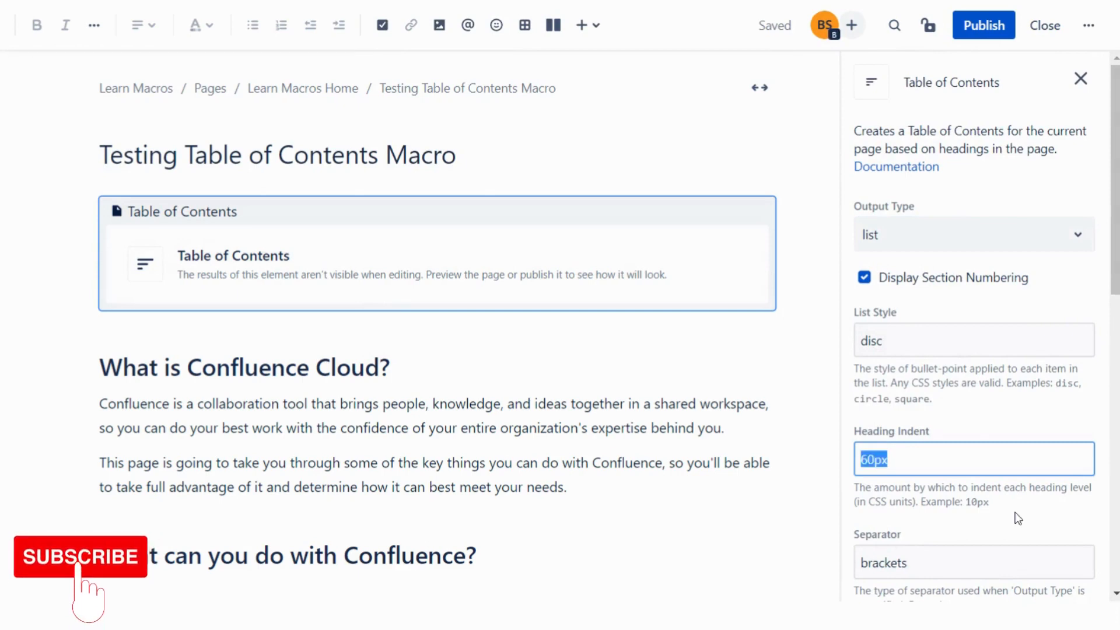
pyautogui.click(1016, 512)
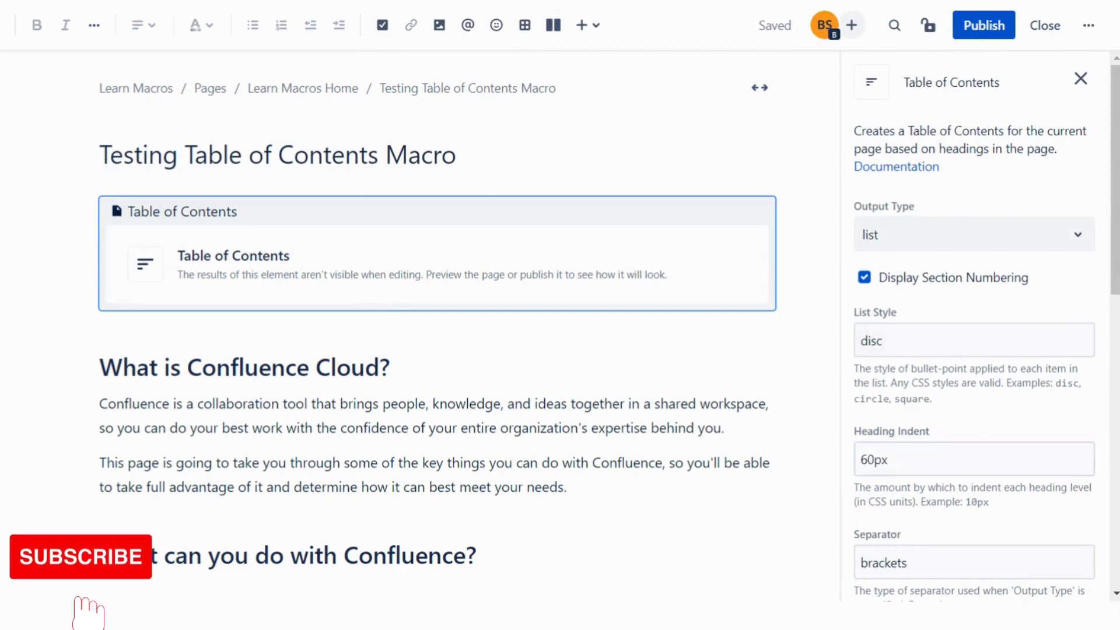
pyautogui.click(984, 28)
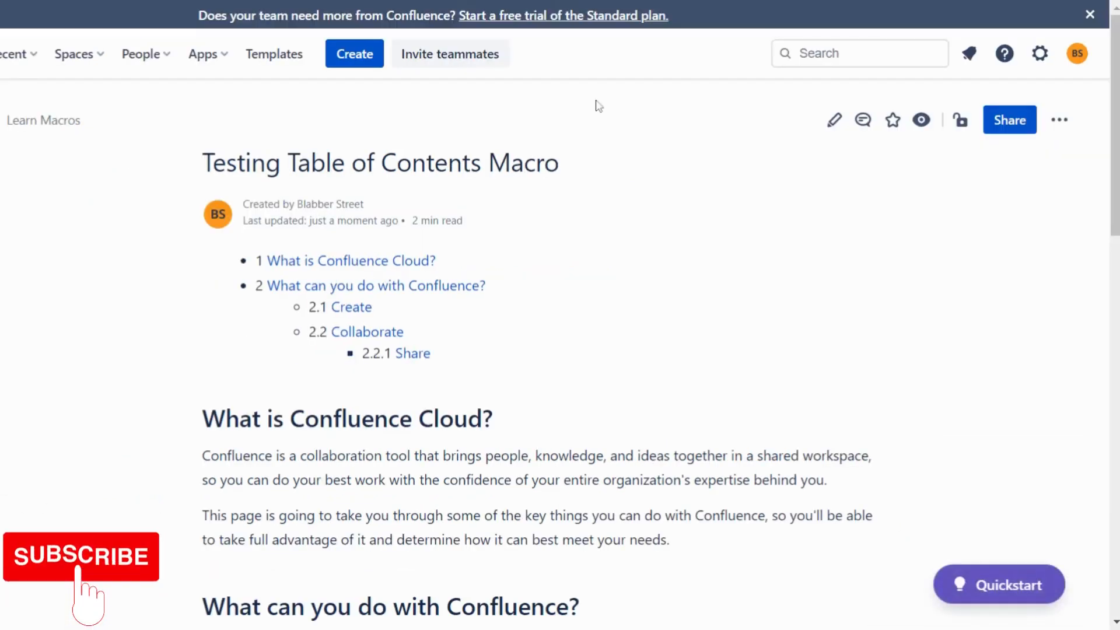
pyautogui.moveTo(225, 260); pyautogui.dragTo(452, 360)
pyautogui.click(506, 375)
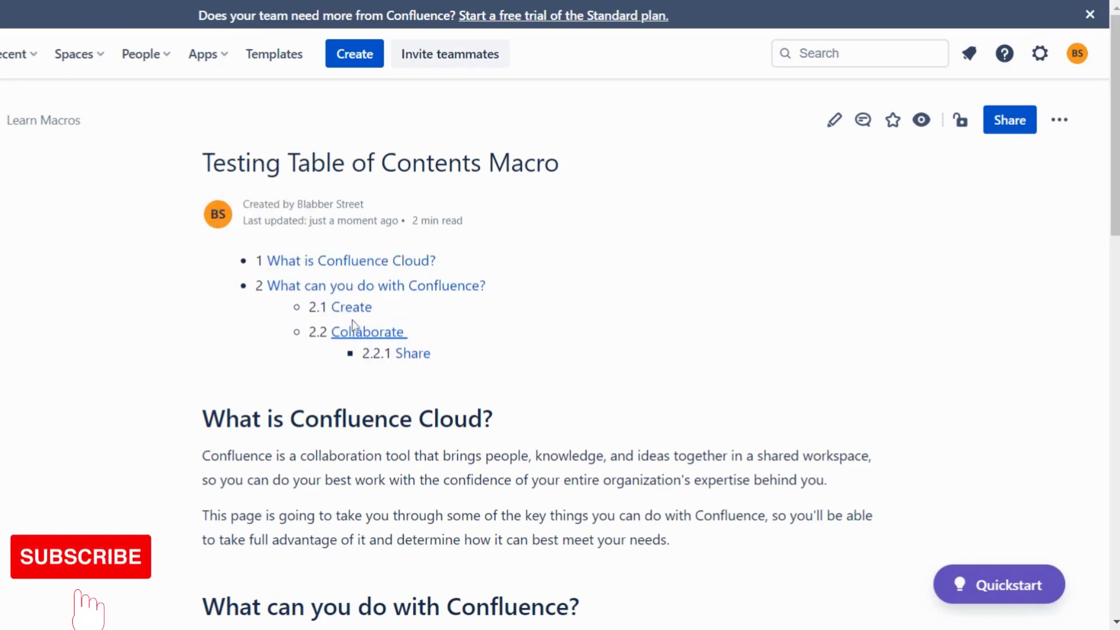